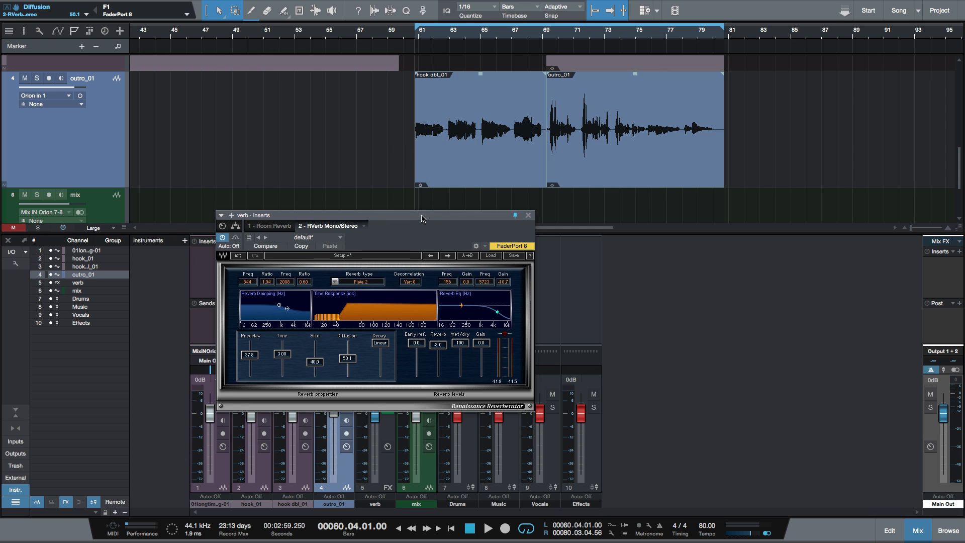
Step: Open the verb channel's Room Reverb insert and arrange its window side by side with the RVerb window
left_click_drag(422, 218, 606, 227)
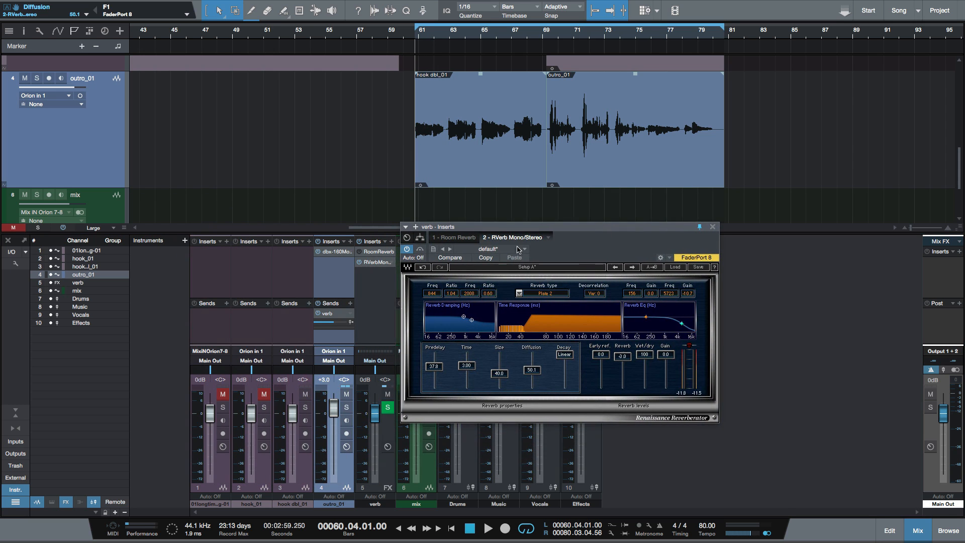
left_click(379, 254)
left_click_drag(506, 231, 315, 248)
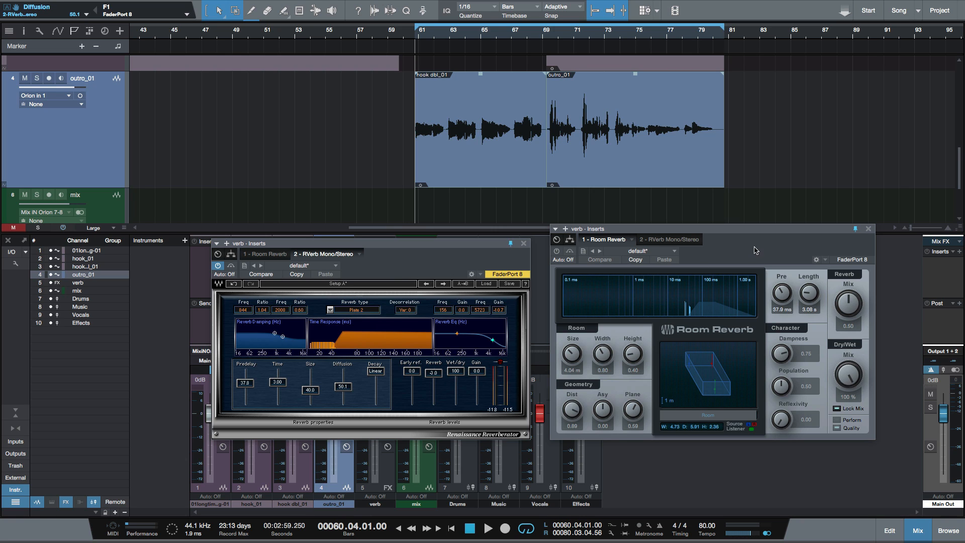
Step: Lower Room Reverb's reverb mix to 0.28, and RVerb's reverb level to -4.2 and early reflections to -1.7
left_click(850, 306)
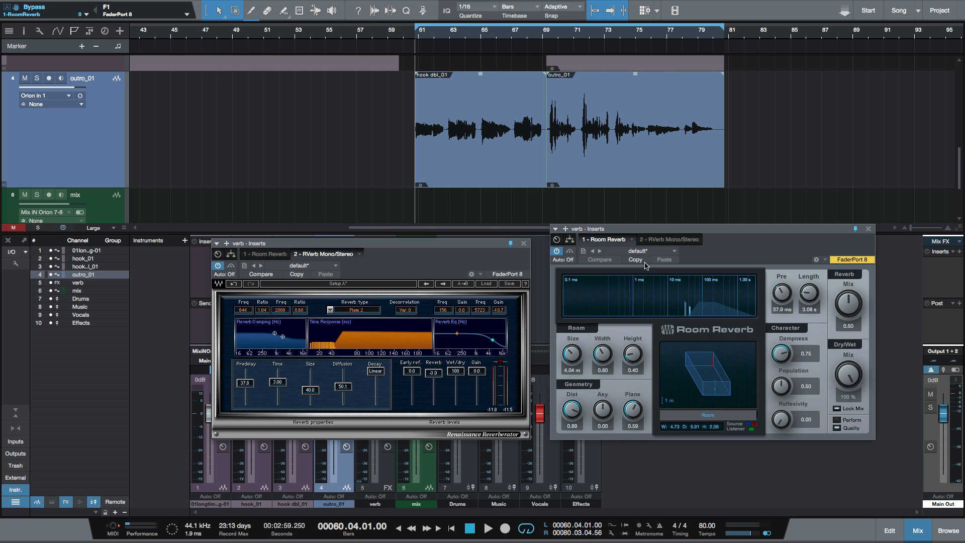
left_click_drag(849, 304, 837, 287)
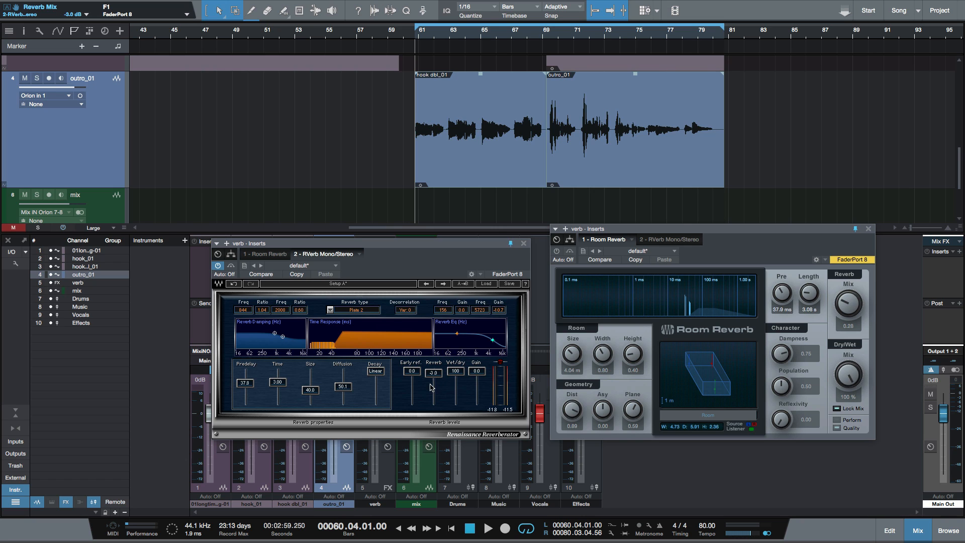
left_click_drag(435, 378, 412, 373)
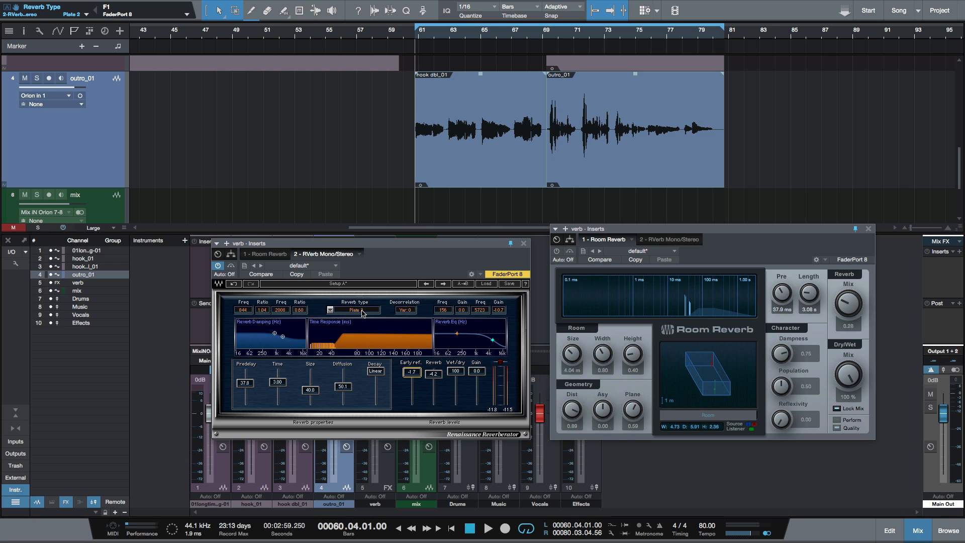
Step: Set RVerb's reverb type to Room and check the room types offered in Room Reverb, keeping Room
left_click_drag(362, 311, 362, 313)
left_click(331, 310)
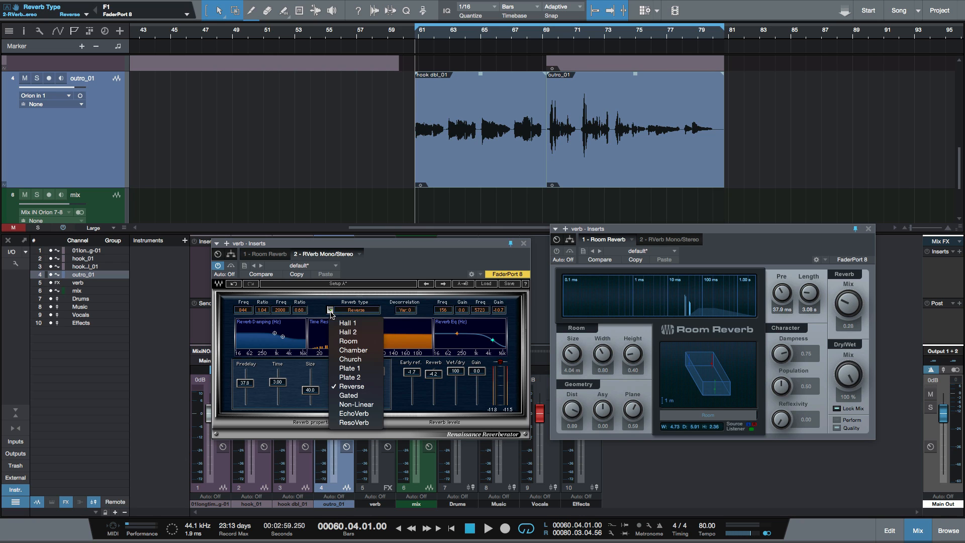
left_click(349, 342)
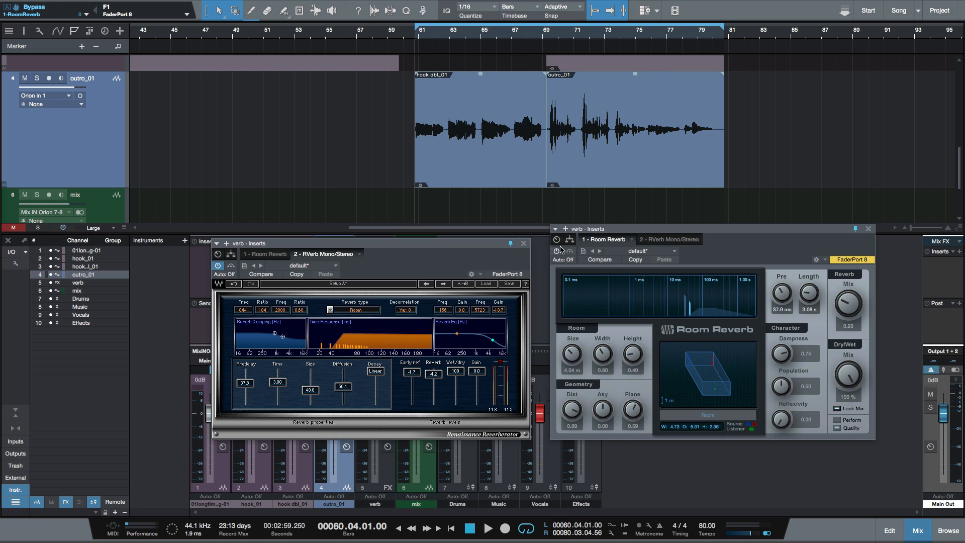
left_click(708, 415)
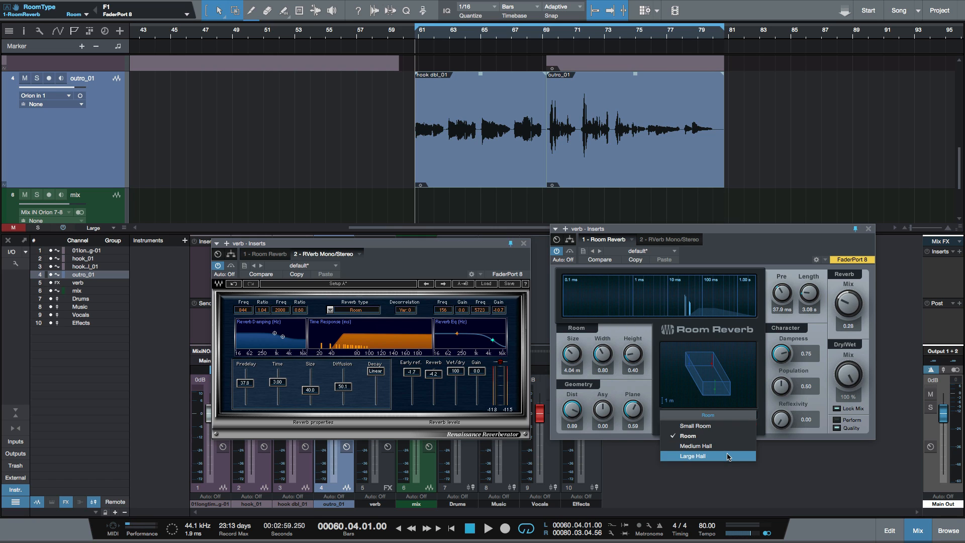
left_click(694, 329)
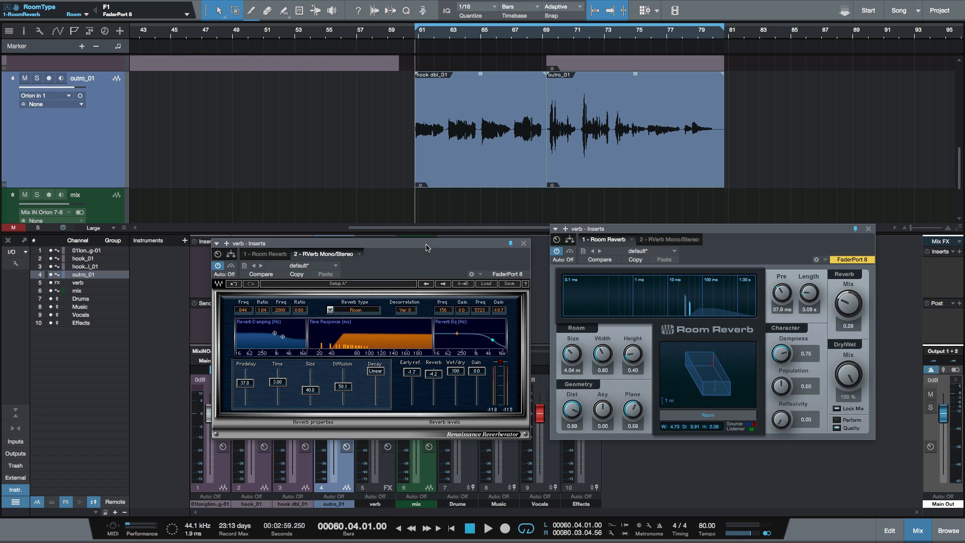
Step: Reset Room Reverb's reverb mix to 0.50 and set RVerb's reverb type to Room
left_click(557, 251)
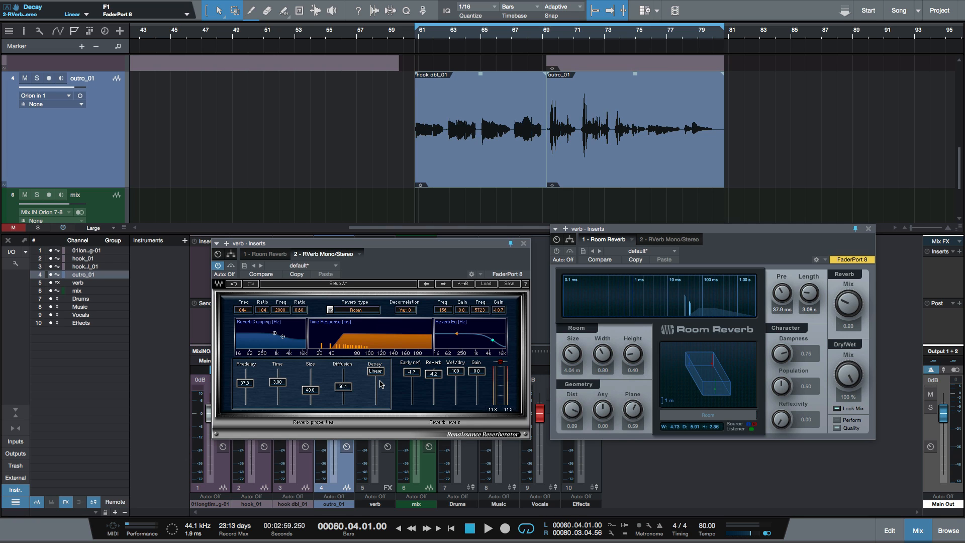
left_click(357, 311)
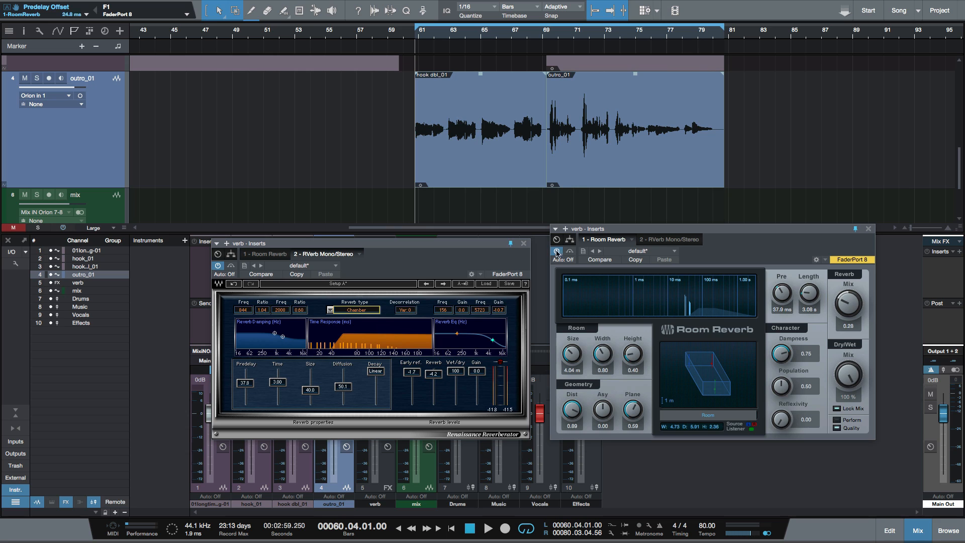
left_click(844, 303, "super")
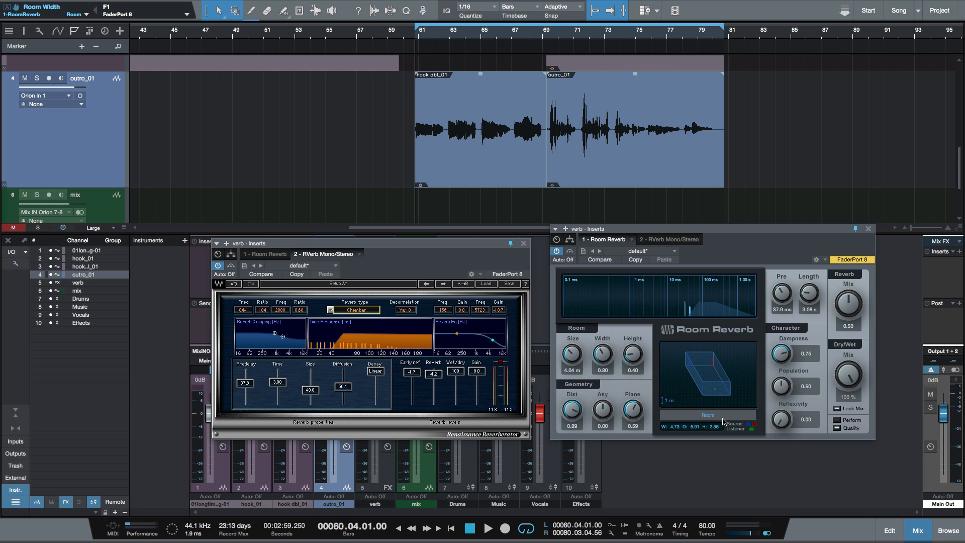
left_click(333, 310)
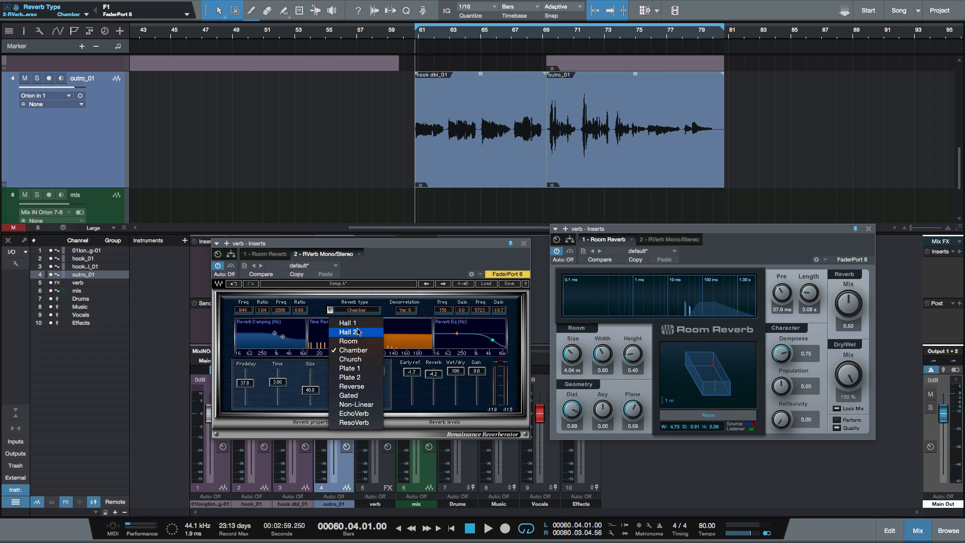
left_click(356, 341)
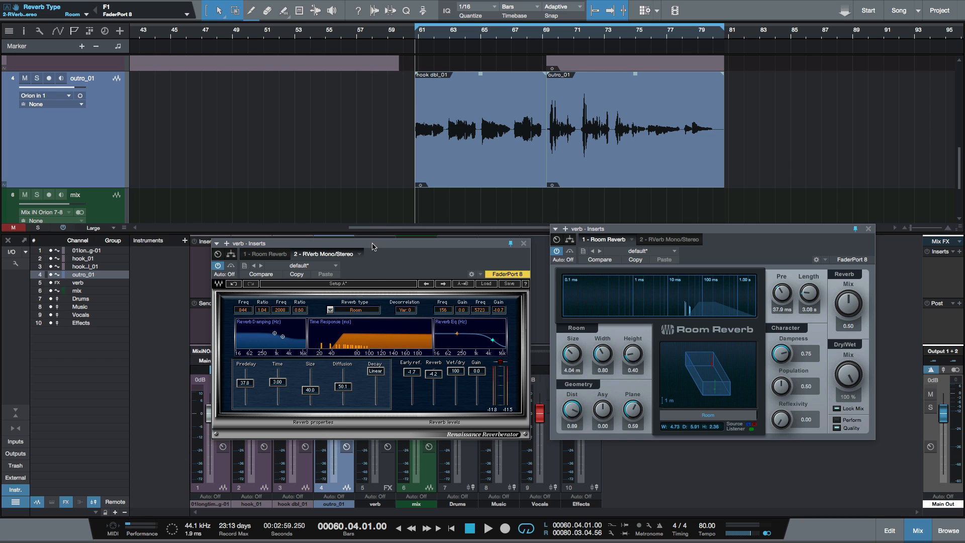
Step: Move the RVerb window clear of the channel inserts, bypass RVerb and play the vocal through Room Reverb alone
left_click_drag(372, 247, 371, 301)
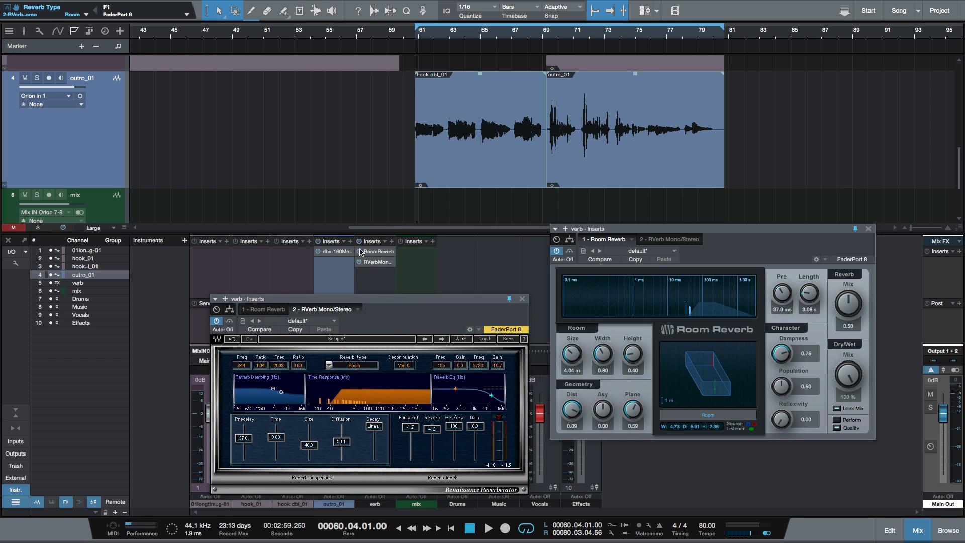
left_click(360, 262)
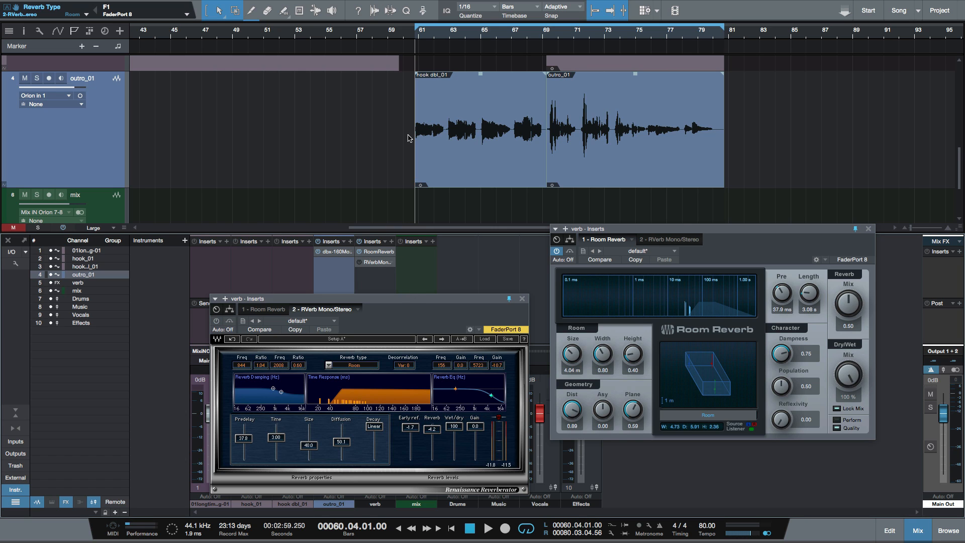
key("space")
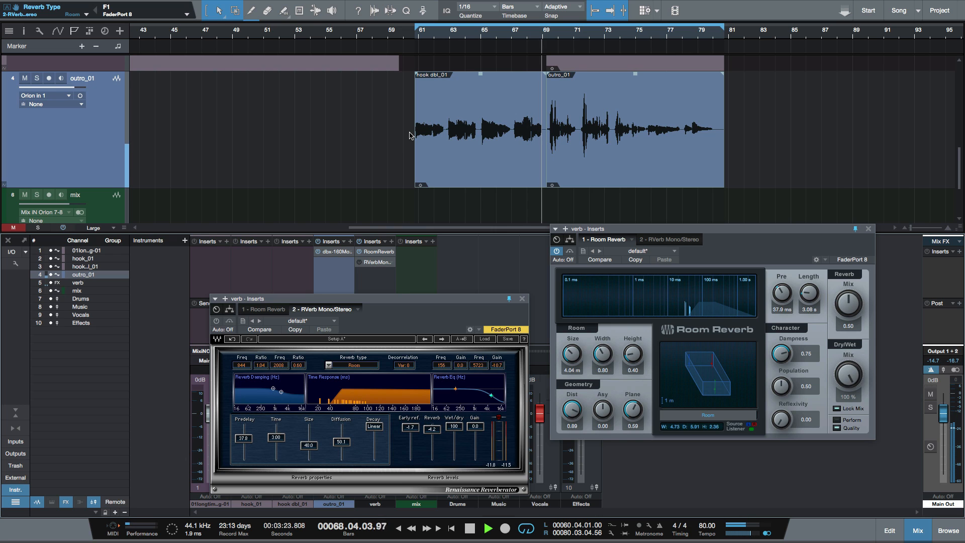
key("space")
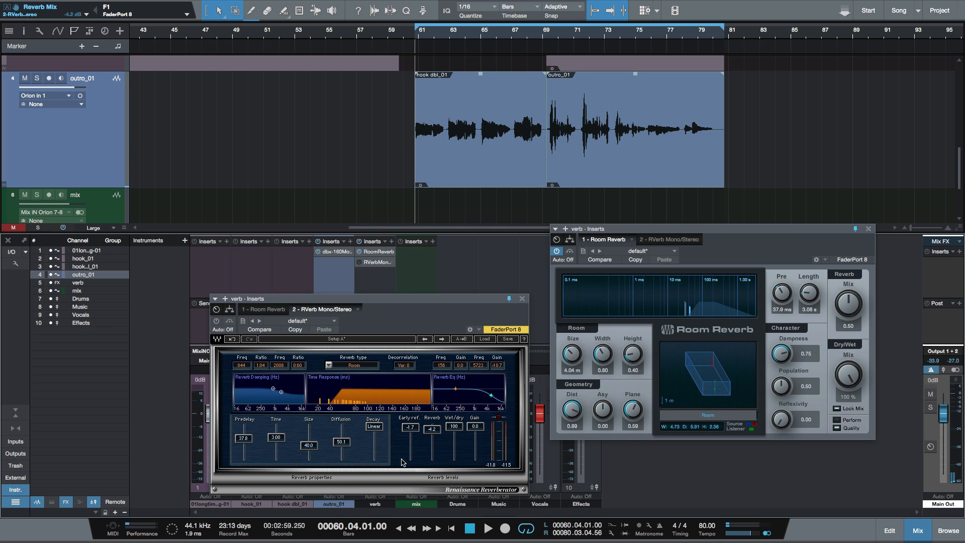
Step: Set RVerb's early reflections to 0.0 and reverb level to -3.0, and play the vocal through RVerb with Room Reverb bypassed
left_click_drag(410, 428, 433, 430)
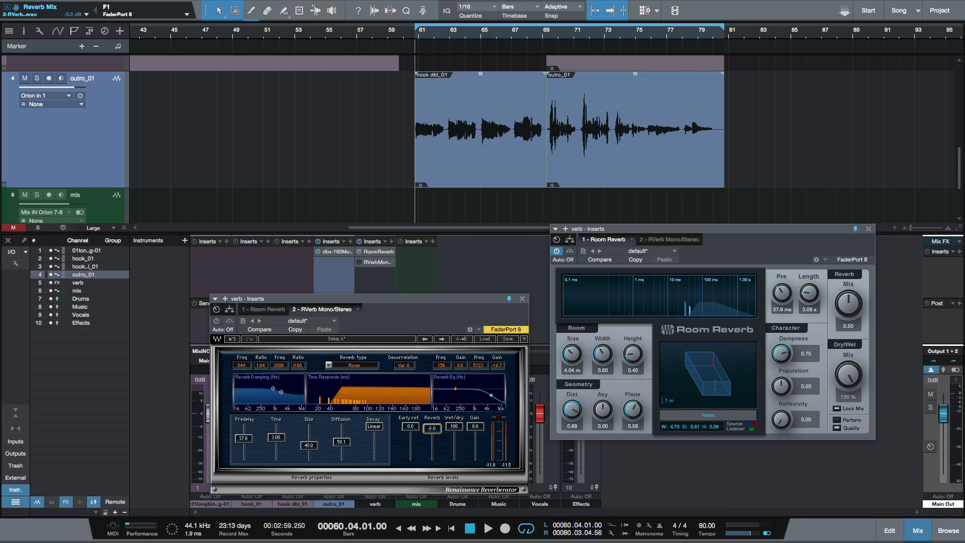
left_click(363, 262)
key("space")
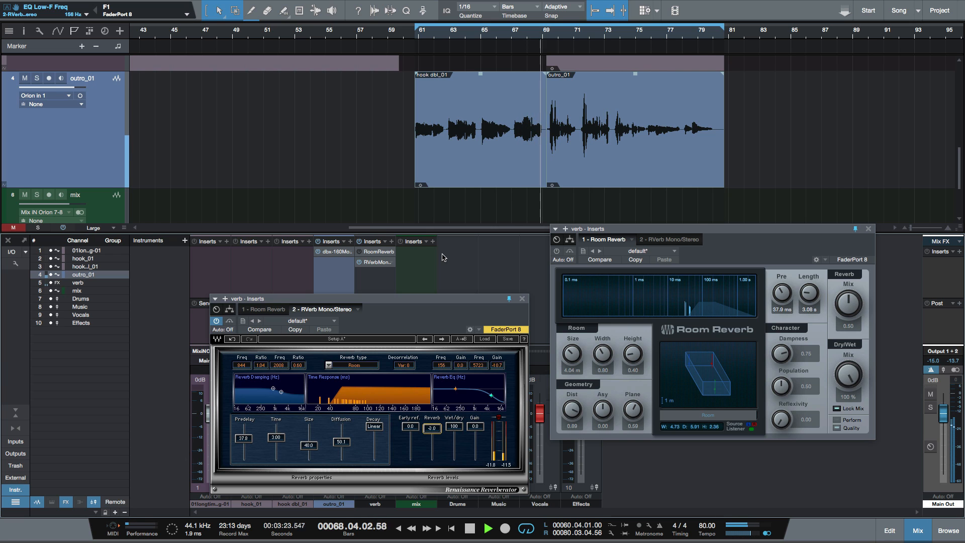
key("space")
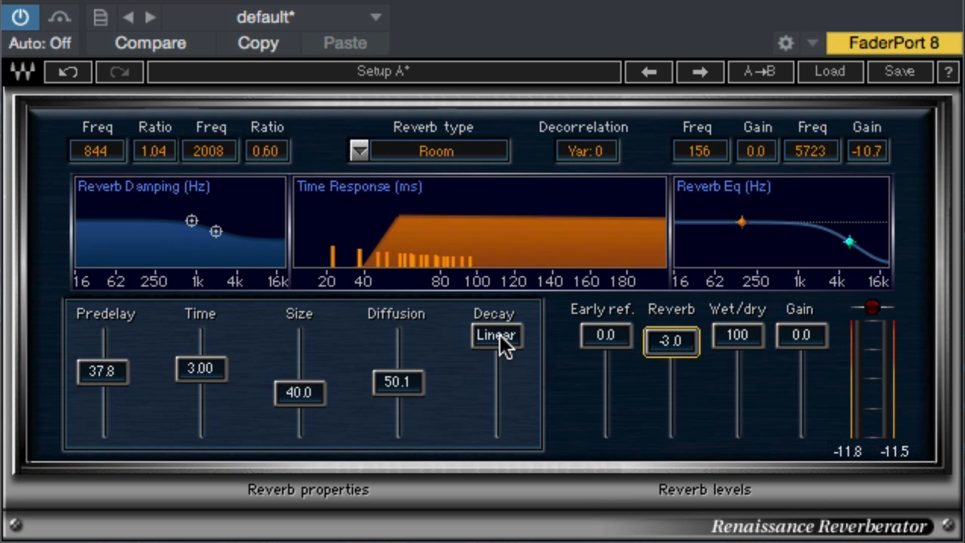
Step: Lower RVerb's Decay to 0.10 and return it to Linear, and switch the Reverb level off and raise it to -6.0
left_click_drag(503, 334, 503, 427)
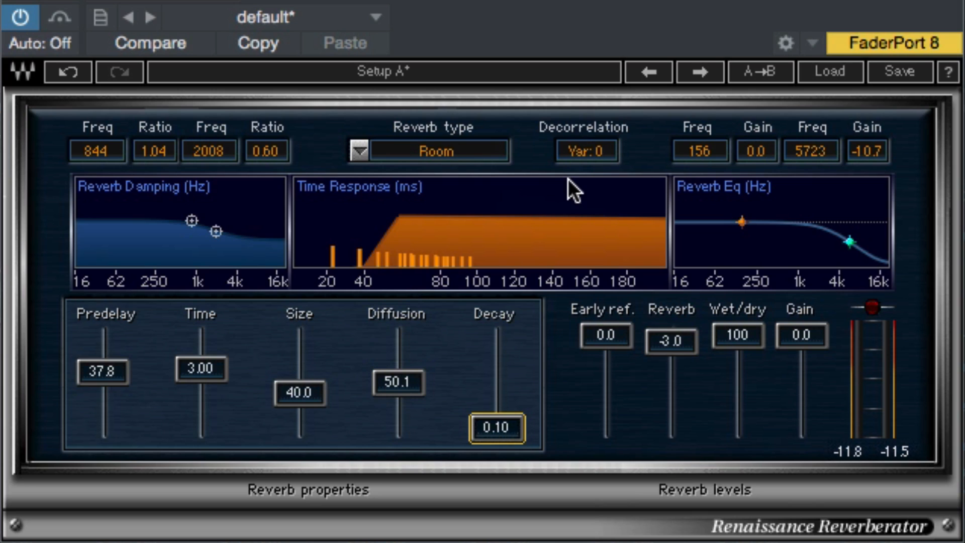
left_click_drag(506, 432, 505, 340)
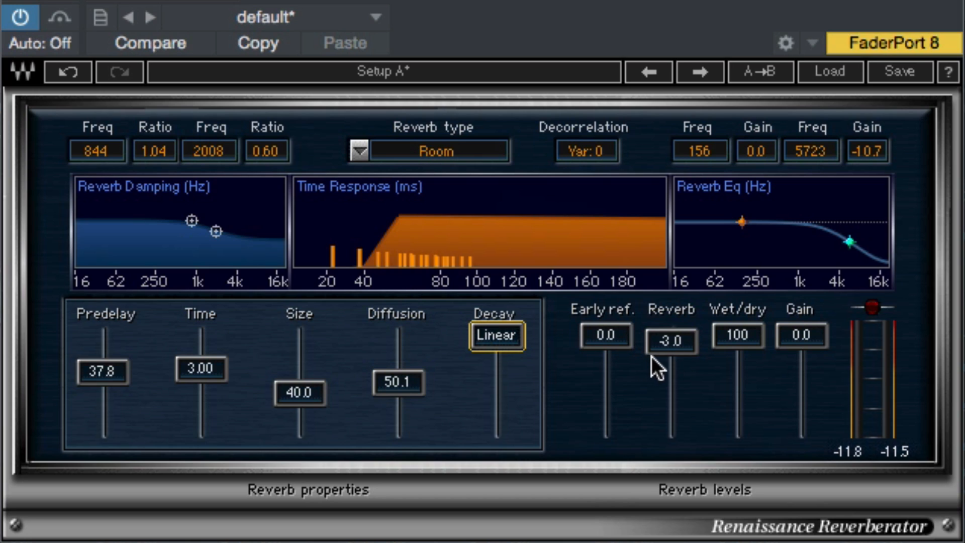
left_click_drag(669, 344, 670, 431)
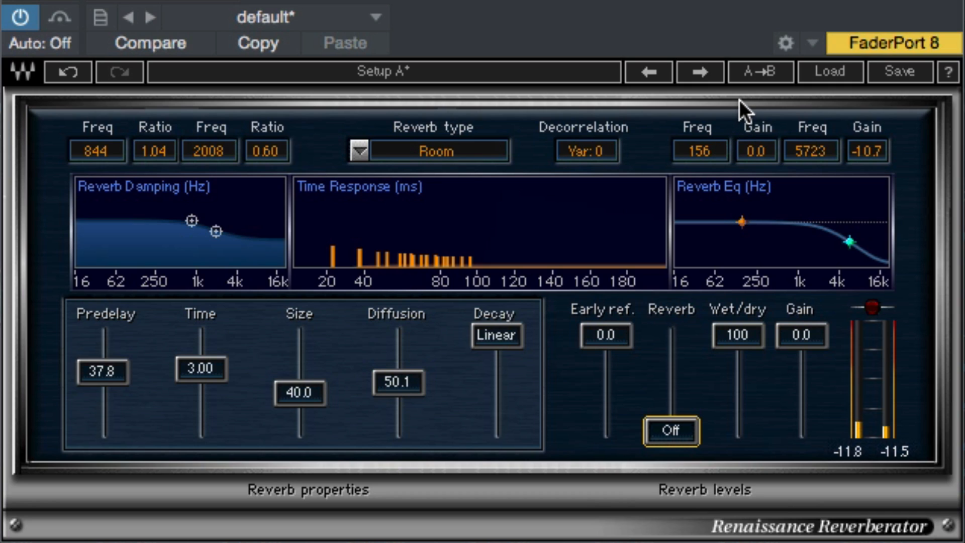
left_click_drag(679, 430, 672, 348)
Step: Try RVerb with early reflections off and a Predelay of 107.2, and with early reflections at 0.0 and a Predelay of 1.3
left_click_drag(596, 333, 595, 428)
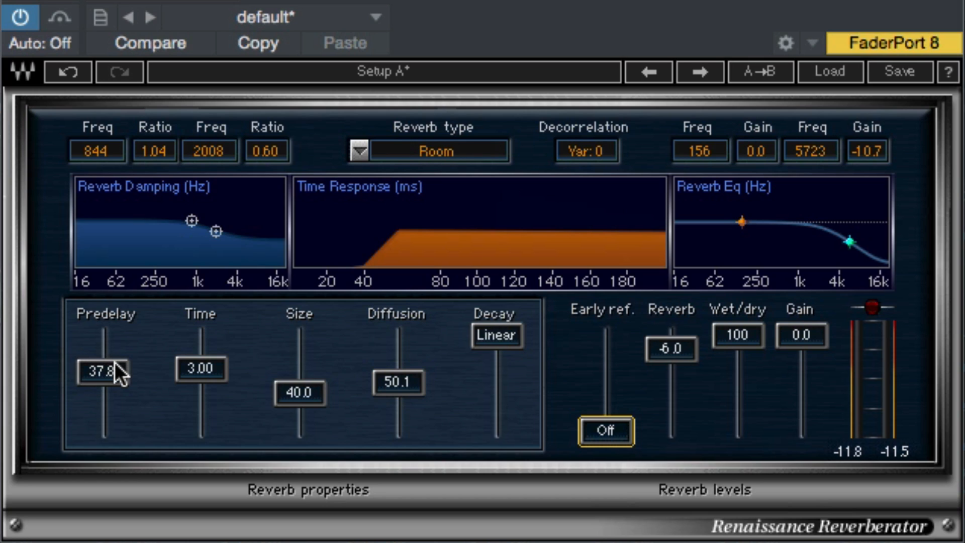
left_click_drag(113, 368, 113, 345)
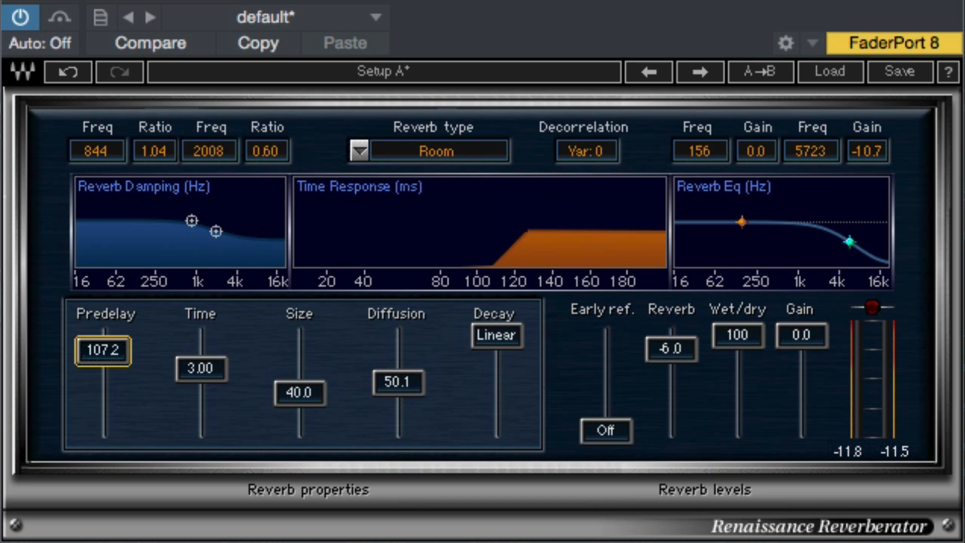
left_click_drag(606, 430, 606, 335)
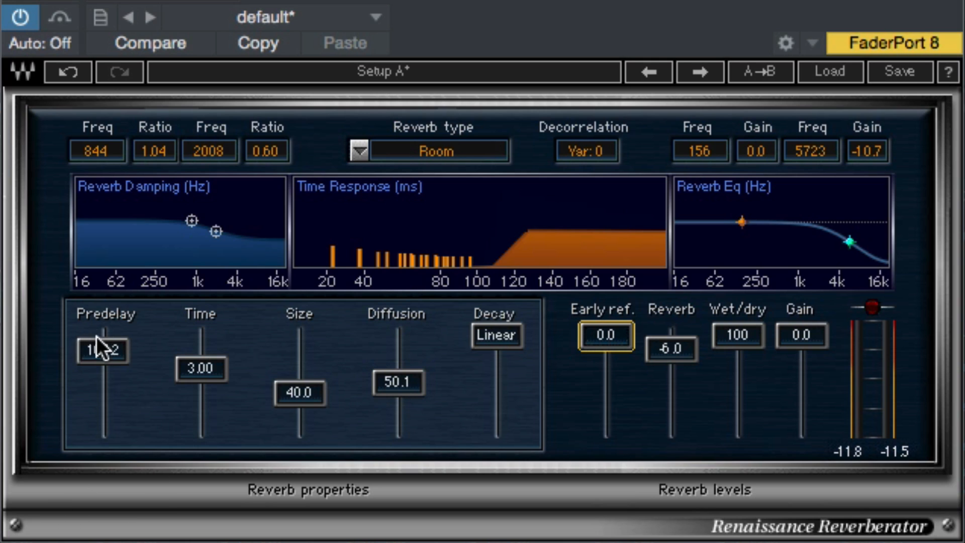
left_click_drag(96, 336, 103, 381)
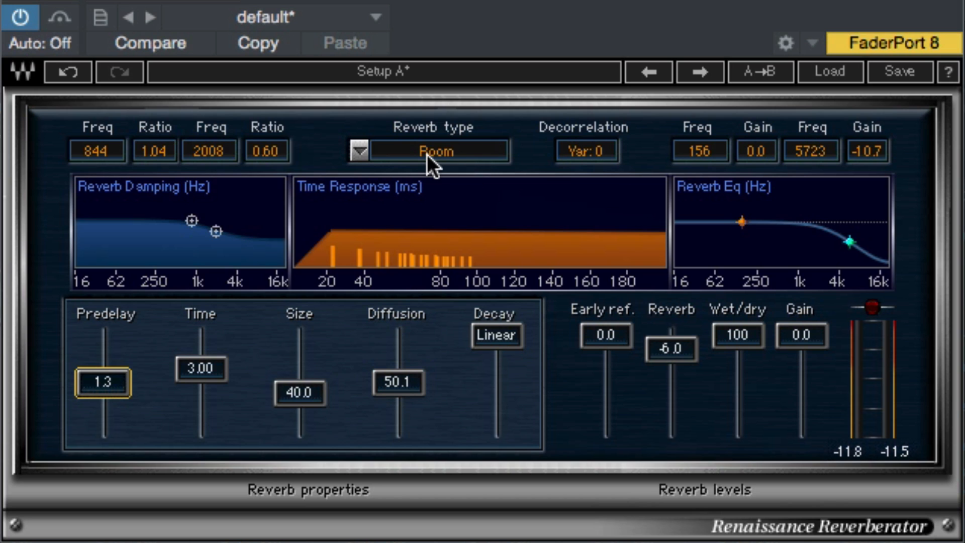
Step: Change RVerb's reverb type to Plate 2 and set the Predelay to 72.0
left_click_drag(427, 147, 418, 144)
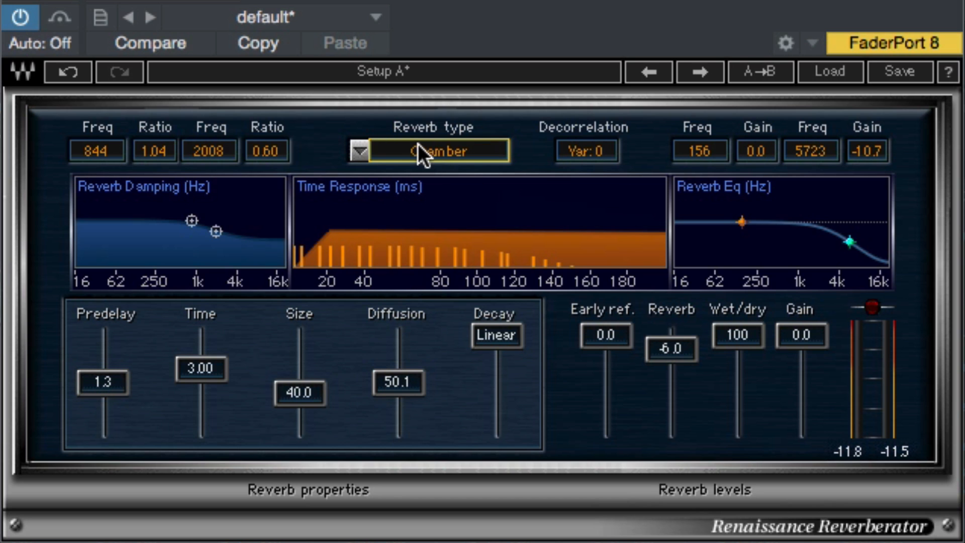
left_click(360, 151)
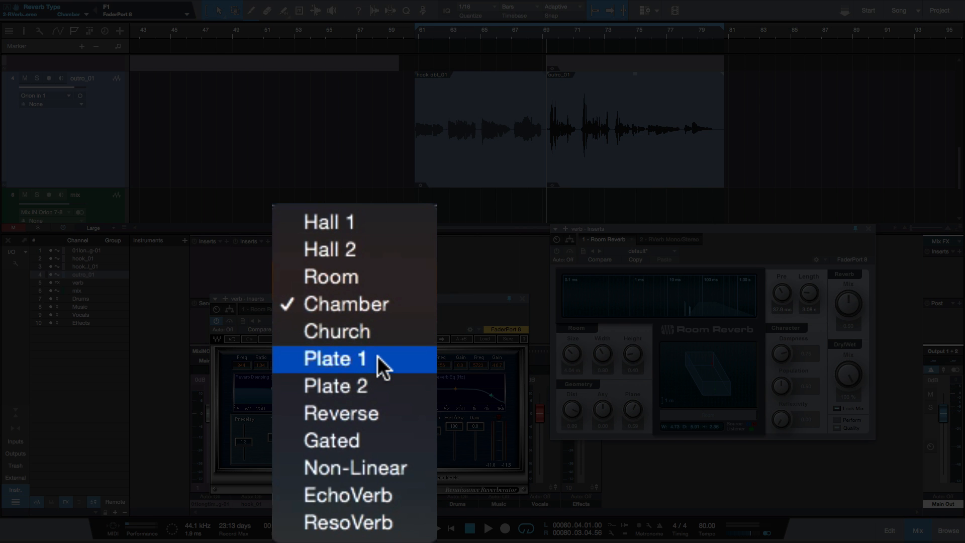
left_click(378, 386)
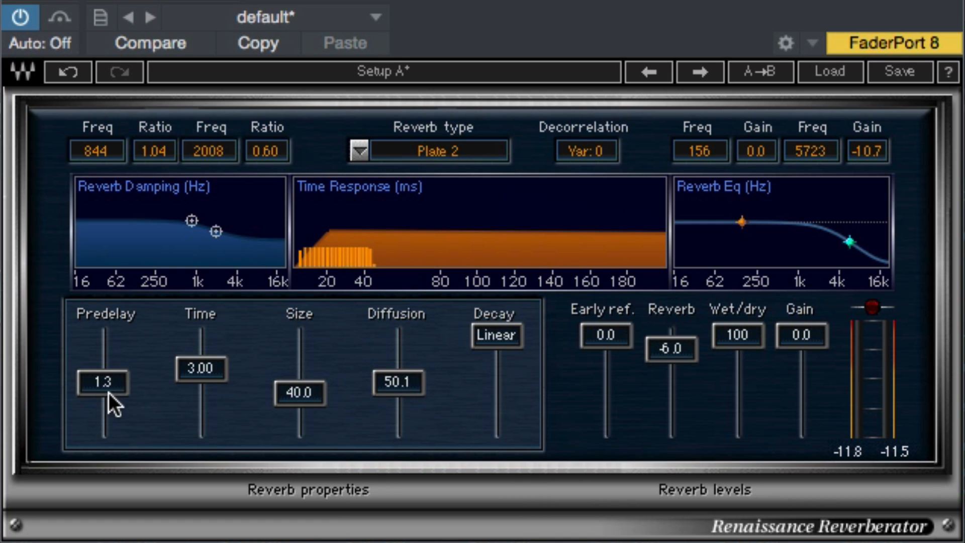
left_click_drag(108, 393, 109, 372)
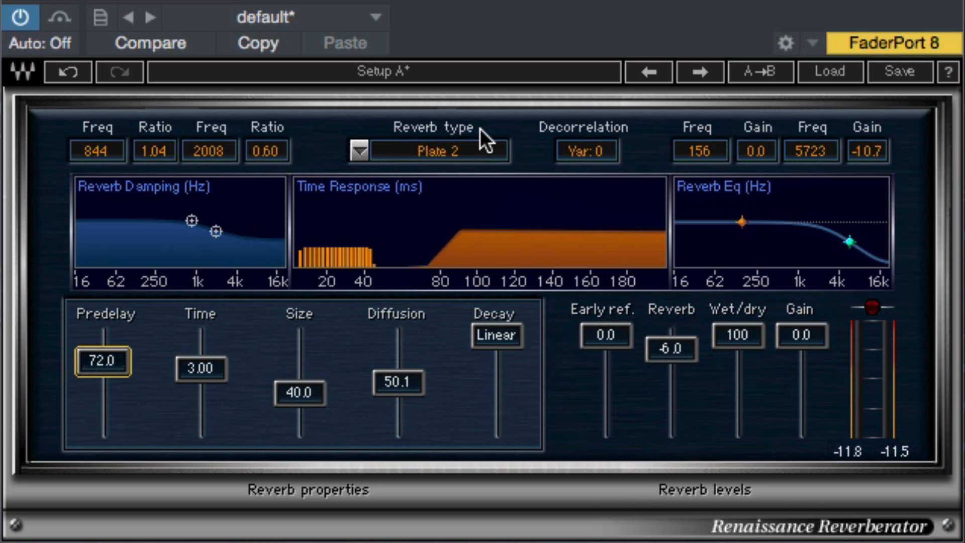
Step: Switch RVerb's reverb type to Chamber
left_click(470, 153)
left_click(362, 154)
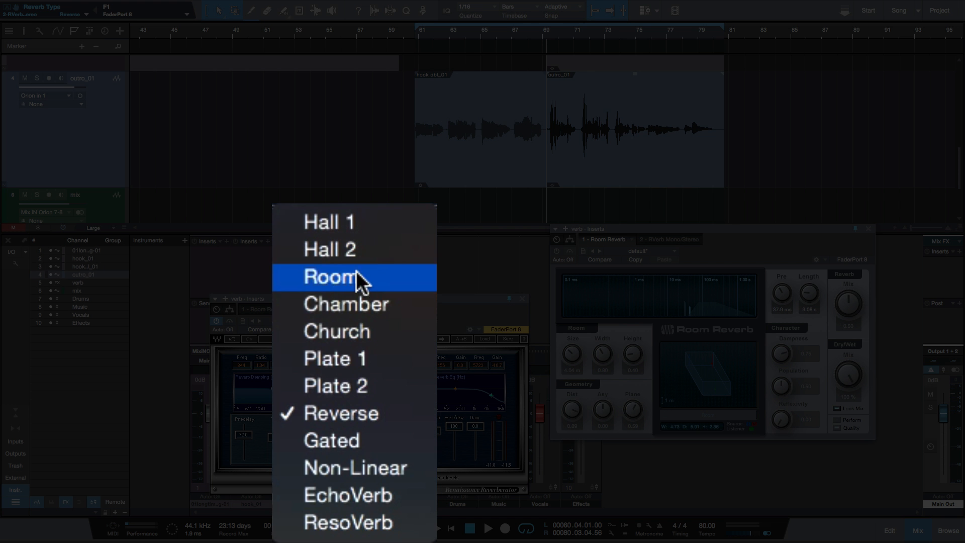
left_click(358, 303)
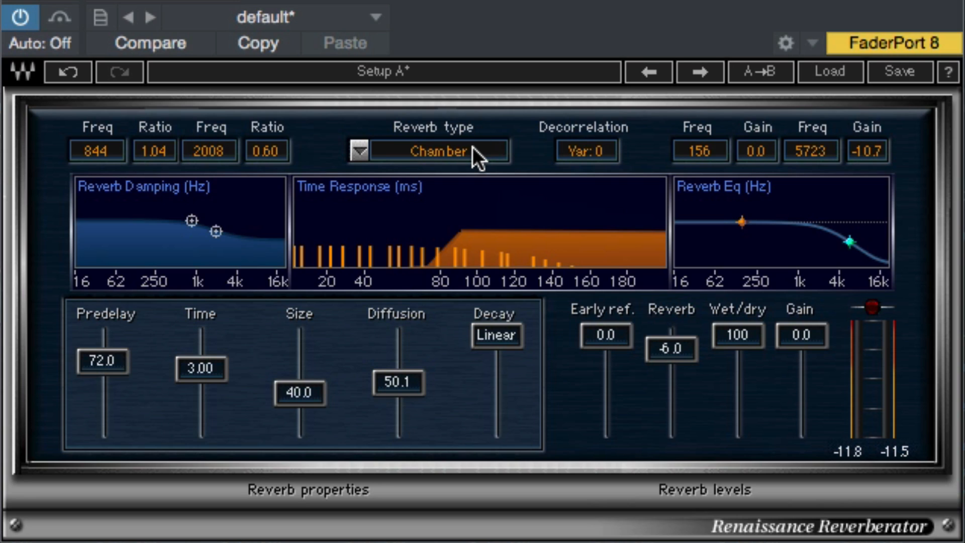
Step: Switch RVerb's reverb type to EchoVerb
left_click_drag(502, 150, 400, 148)
left_click(360, 150)
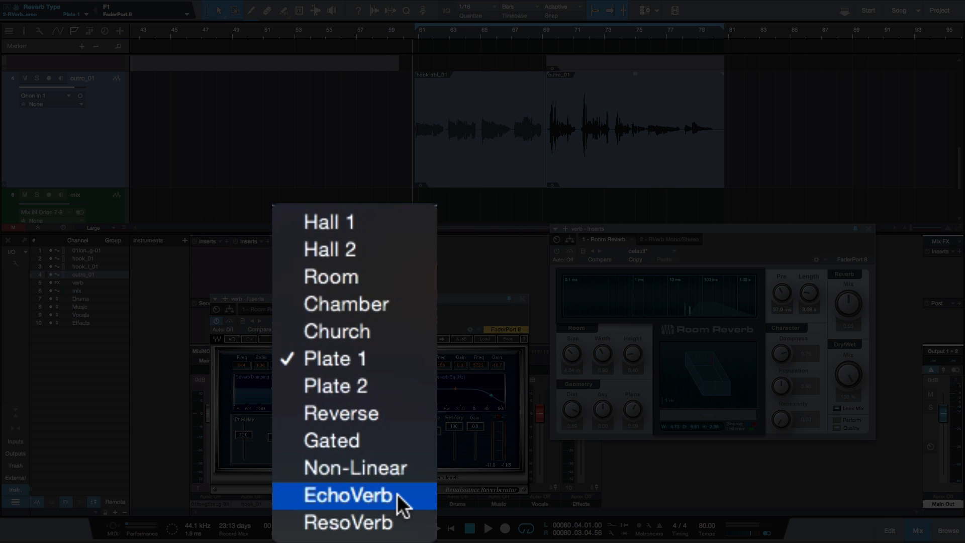
left_click(397, 495)
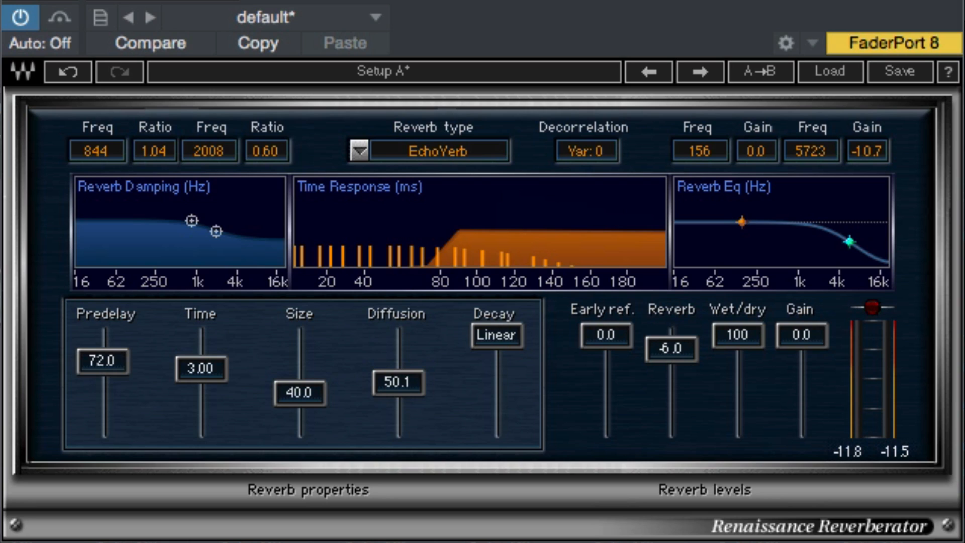